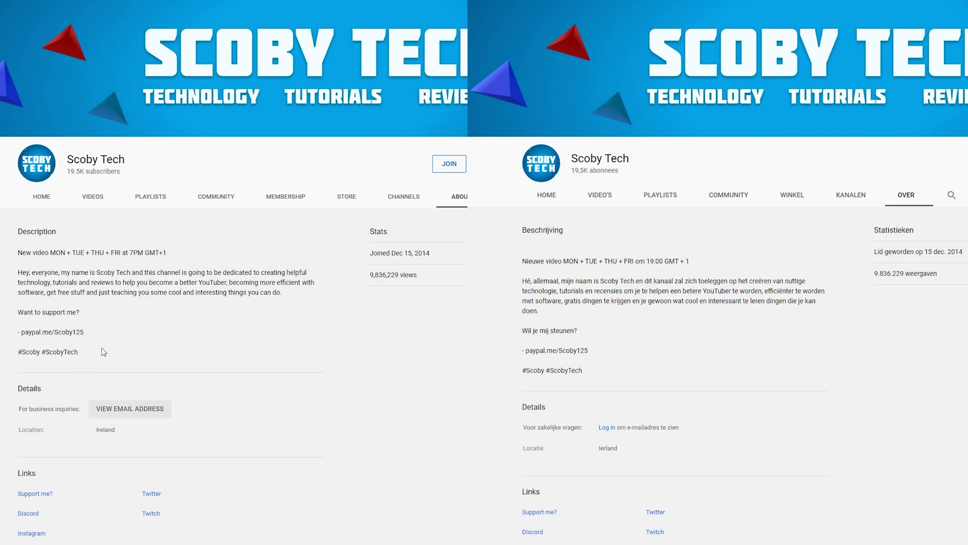
# Step: Look over the English description on Scoby Tech's About page, then close the channel tab
pyautogui.moveTo(78, 351); pyautogui.dragTo(29, 238)
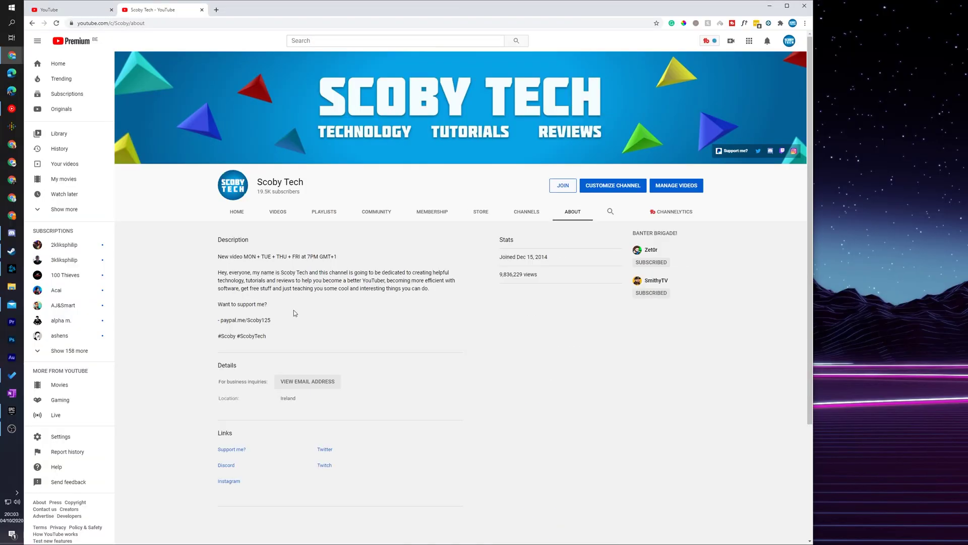
pyautogui.moveTo(294, 309); pyautogui.dragTo(216, 242)
pyautogui.click(320, 191)
pyautogui.hotkey('ctrl', 'w')
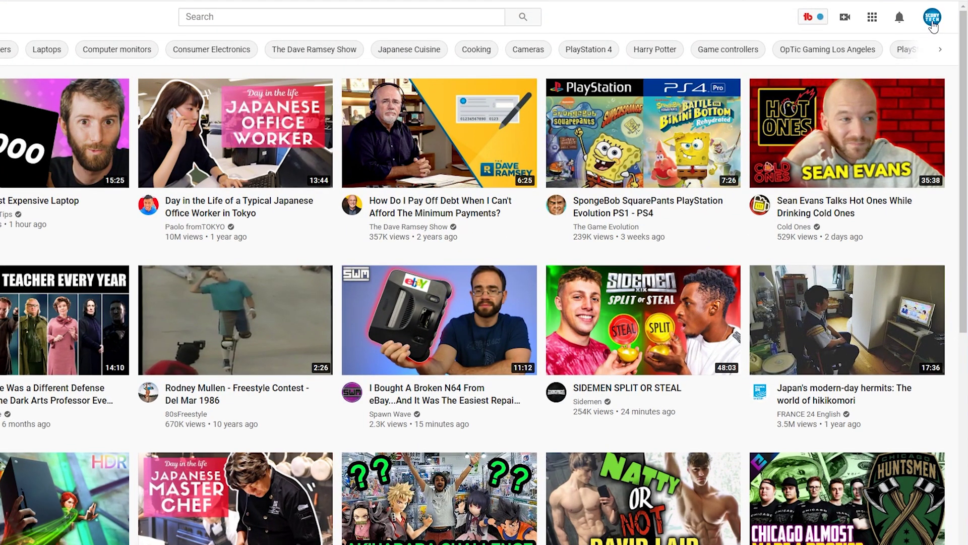
# Step: Go to YouTube Studio for Scoby Tech through the profile avatar's account menu
pyautogui.click(933, 18)
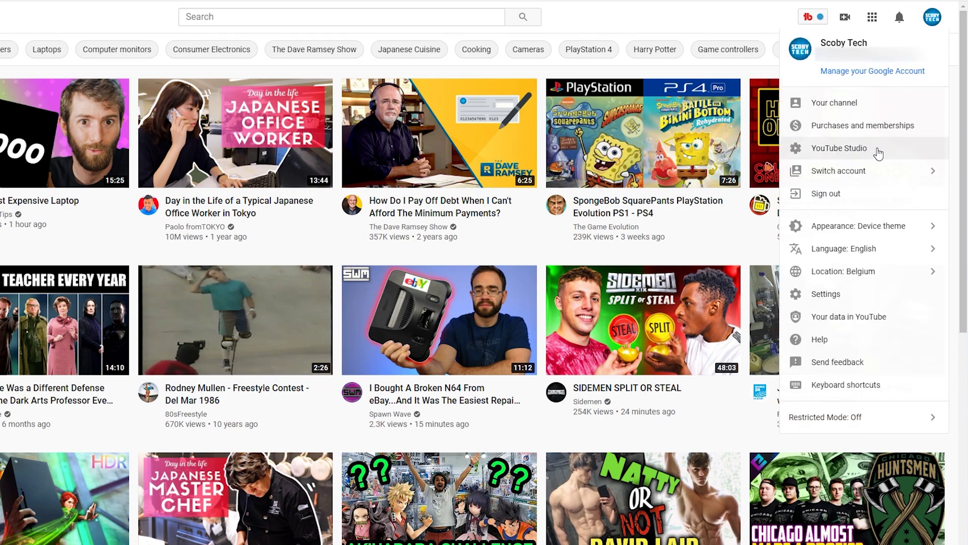
pyautogui.click(859, 151)
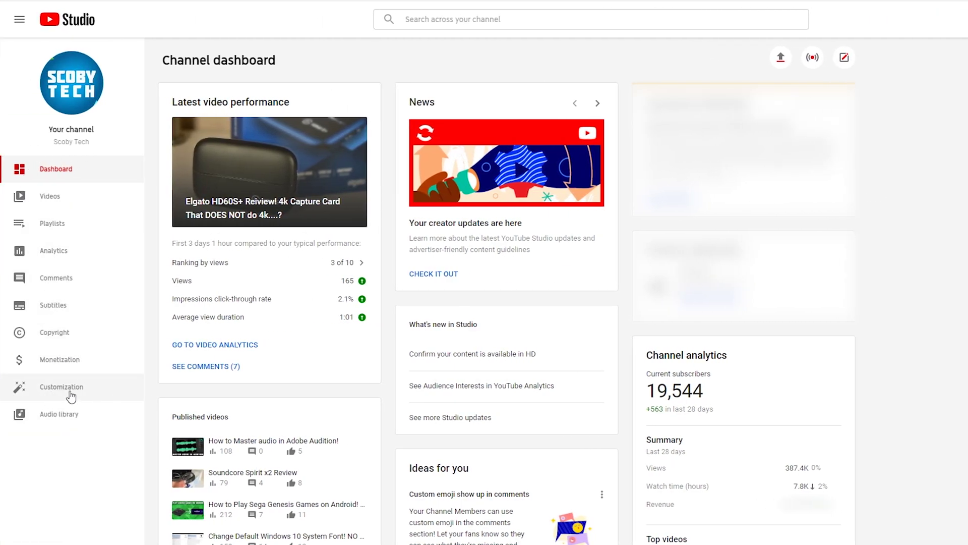
# Step: Open Customization's Basic info and review the English channel description
pyautogui.click(70, 396)
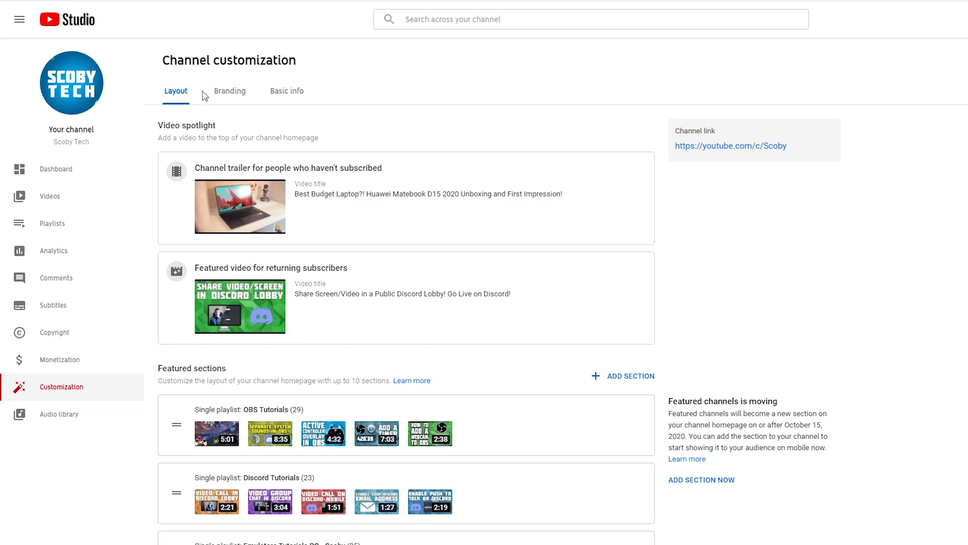
pyautogui.click(288, 91)
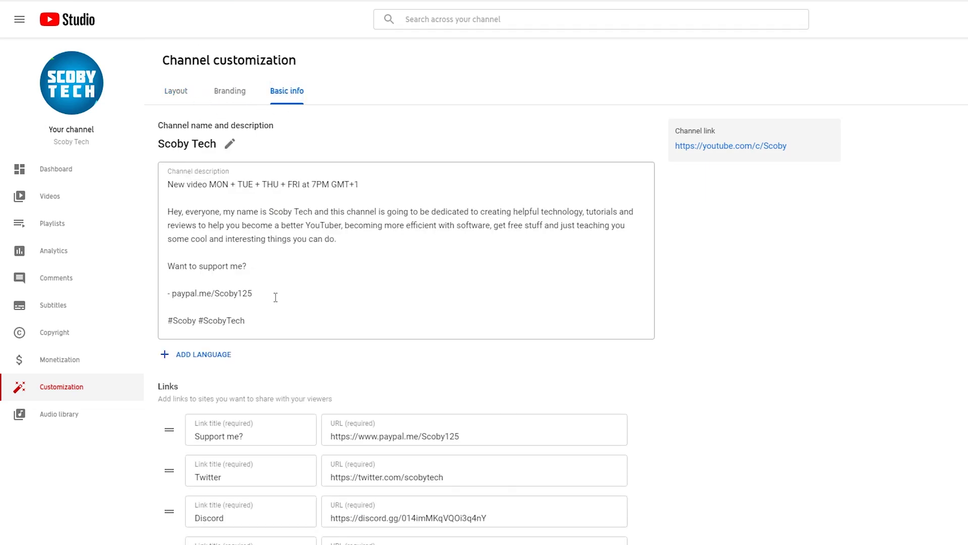
pyautogui.moveTo(258, 320); pyautogui.dragTo(169, 182)
pyautogui.click(169, 181)
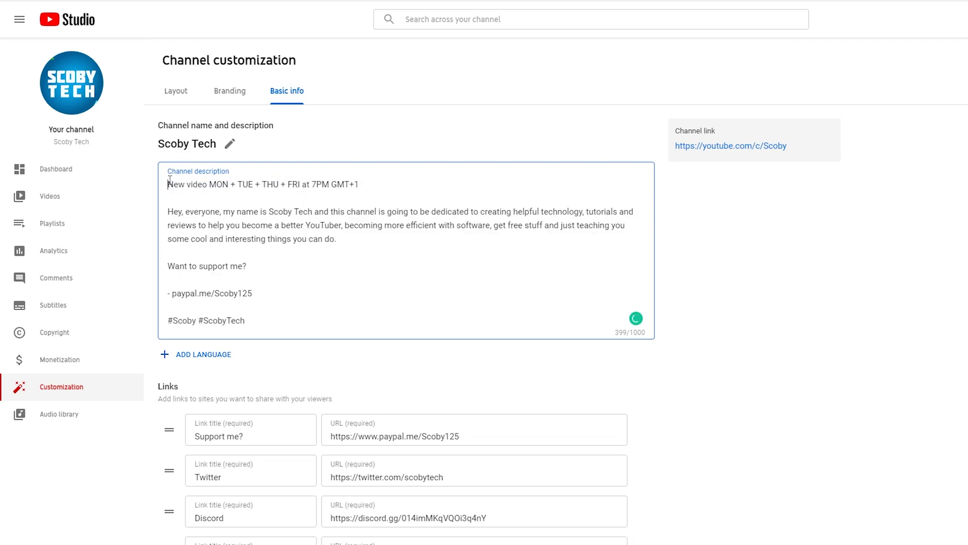
# Step: Add a new translation language with English (United Kingdom) as the original language
pyautogui.click(205, 355)
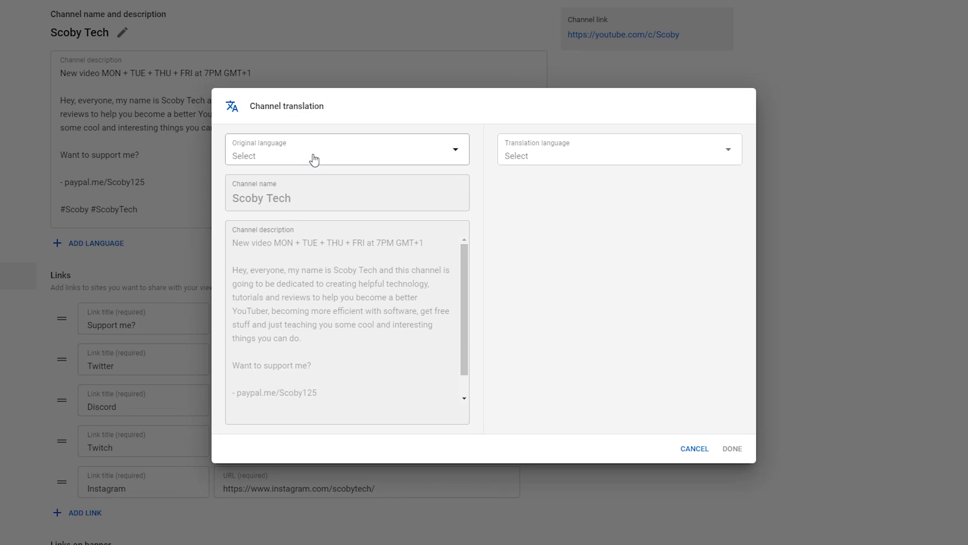
pyautogui.click(271, 156)
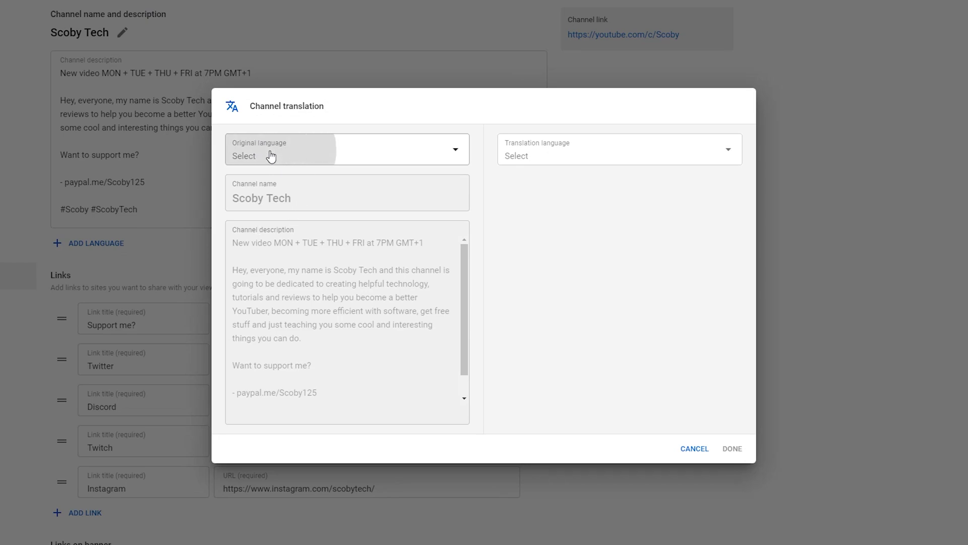
pyautogui.press('Escape')
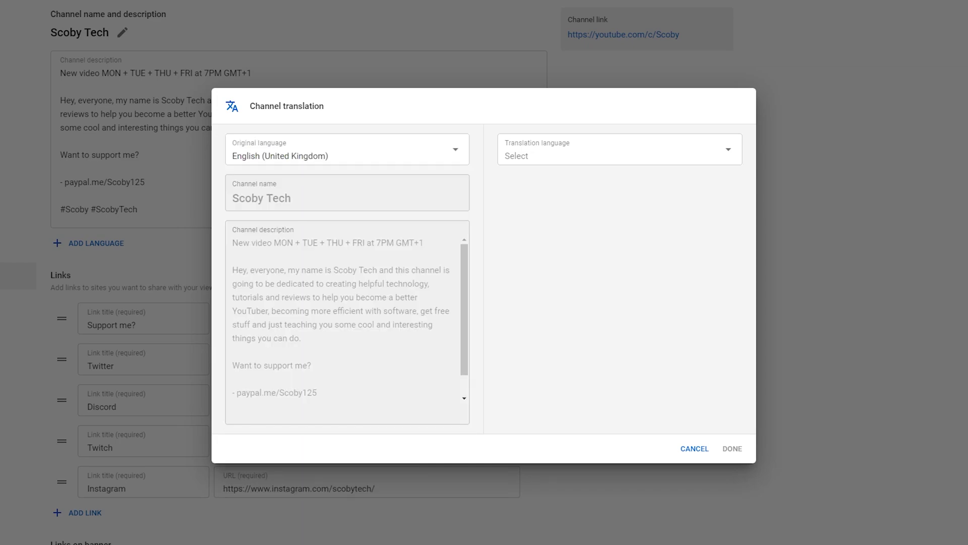
pyautogui.click(569, 158)
pyautogui.scroll(-5, 606, 339)
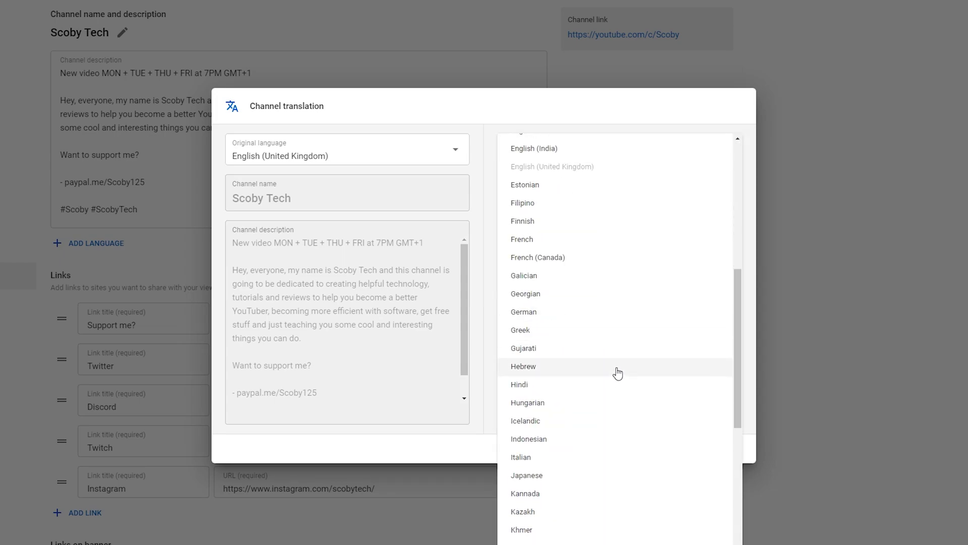
pyautogui.scroll(-4, 601, 363)
pyautogui.scroll(5, 599, 372)
# Step: Choose Dutch, enter the name 'Scoby Tech', paste the Dutch description, and save it
pyautogui.click(536, 493)
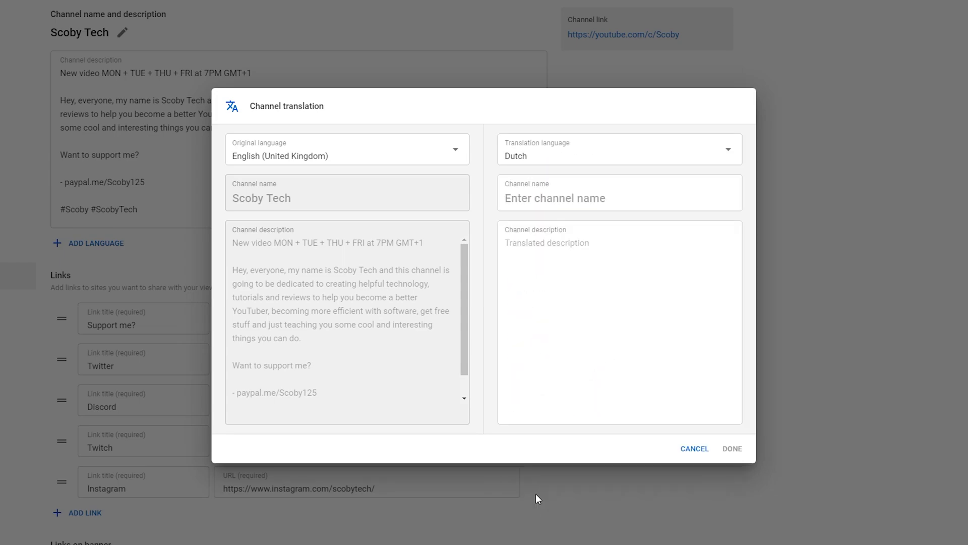
pyautogui.click(562, 197)
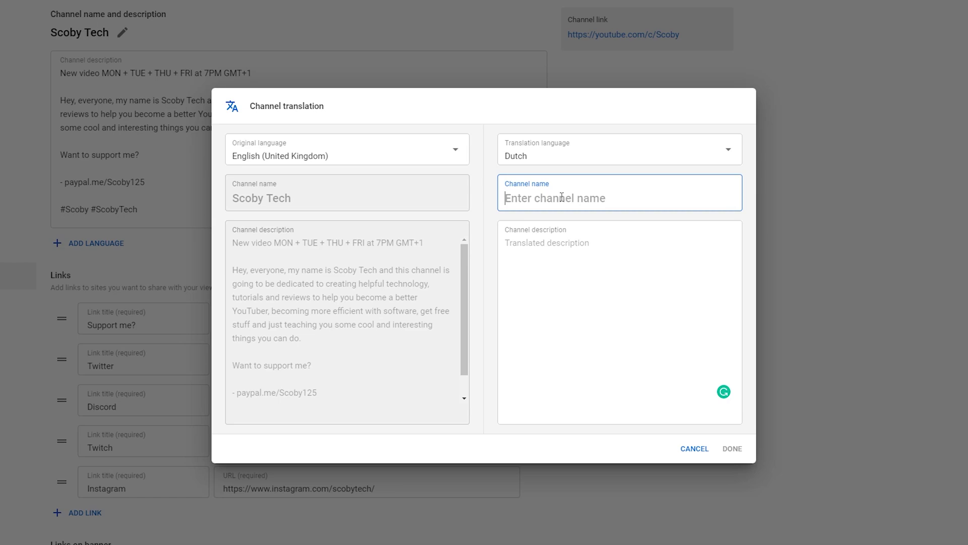
pyautogui.press('Tab')
pyautogui.hotkey('ctrl', 'v')
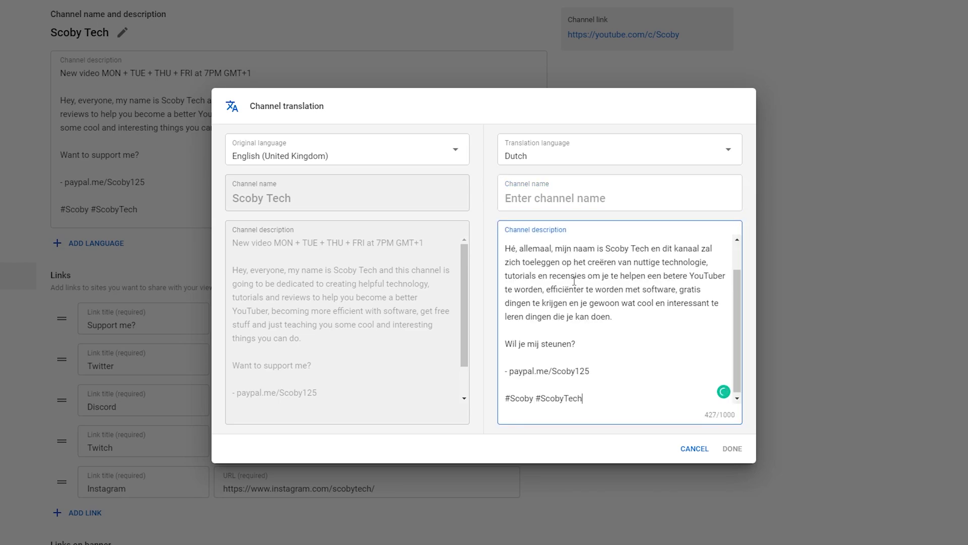
pyautogui.click(585, 198)
pyautogui.write('S')
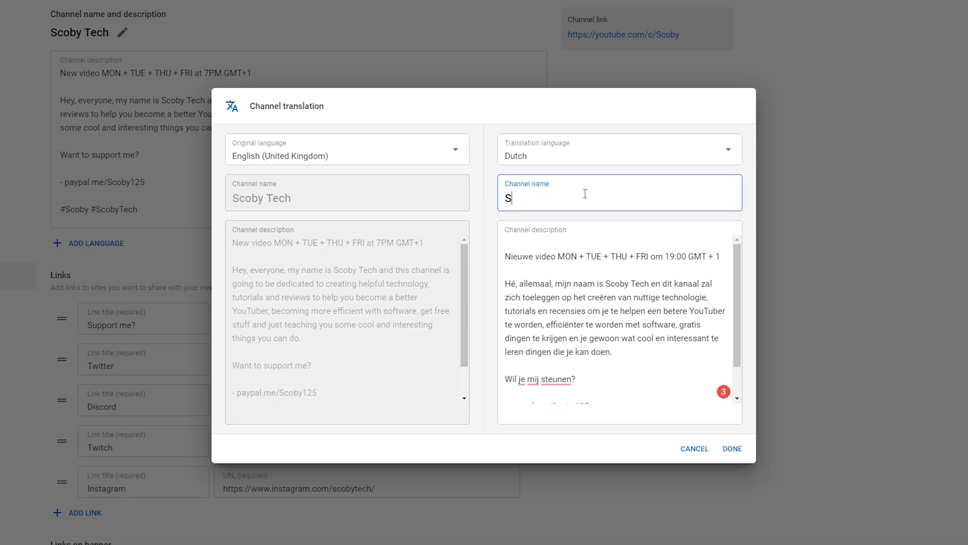
pyautogui.write('coby Tech')
pyautogui.click(738, 454)
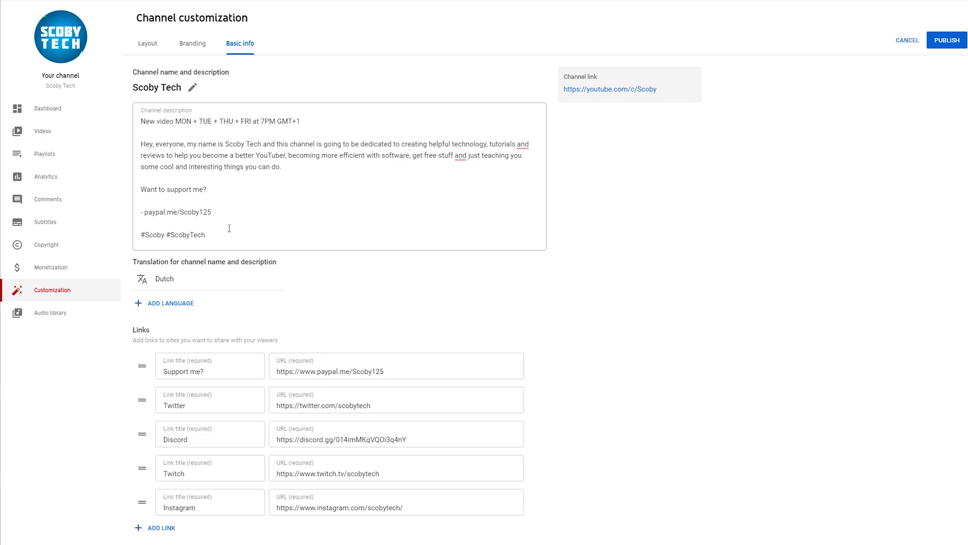
# Step: Publish the customization changes so the Dutch name and description go live
pyautogui.click(939, 44)
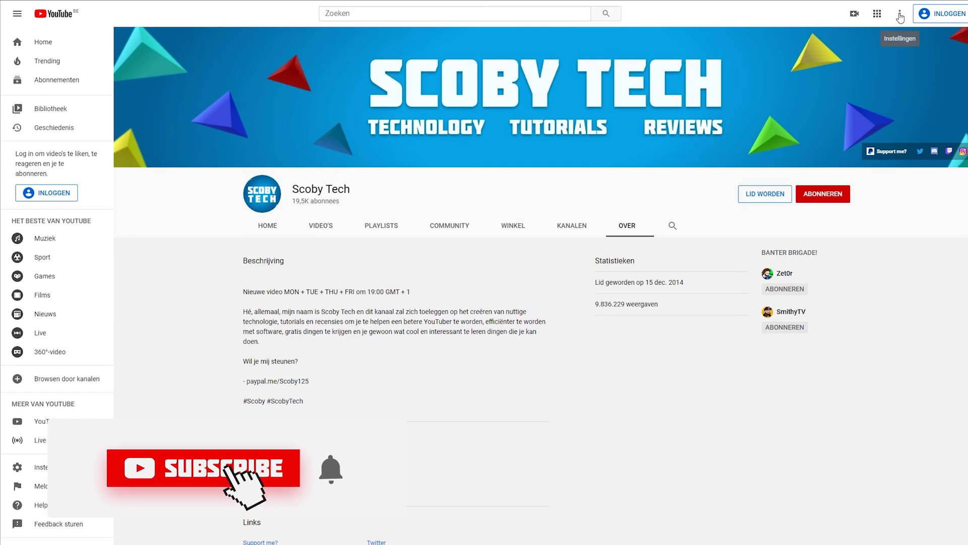
pyautogui.click(900, 19)
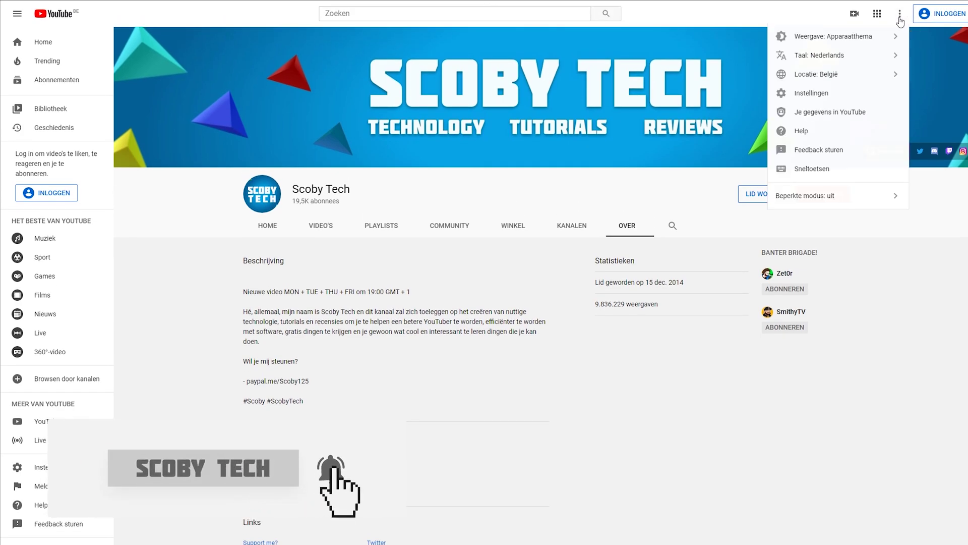
pyautogui.click(837, 60)
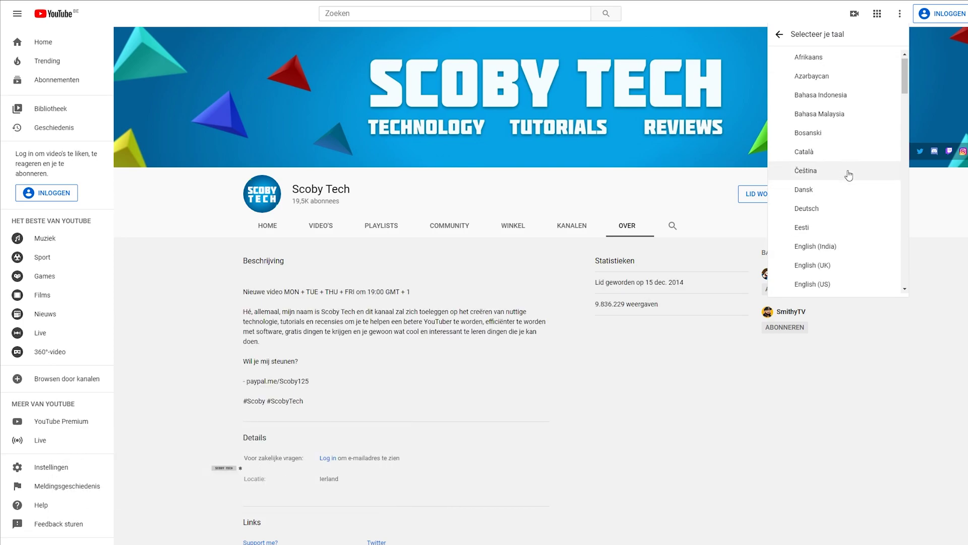
pyautogui.scroll(-3, 848, 174)
pyautogui.click(959, 218)
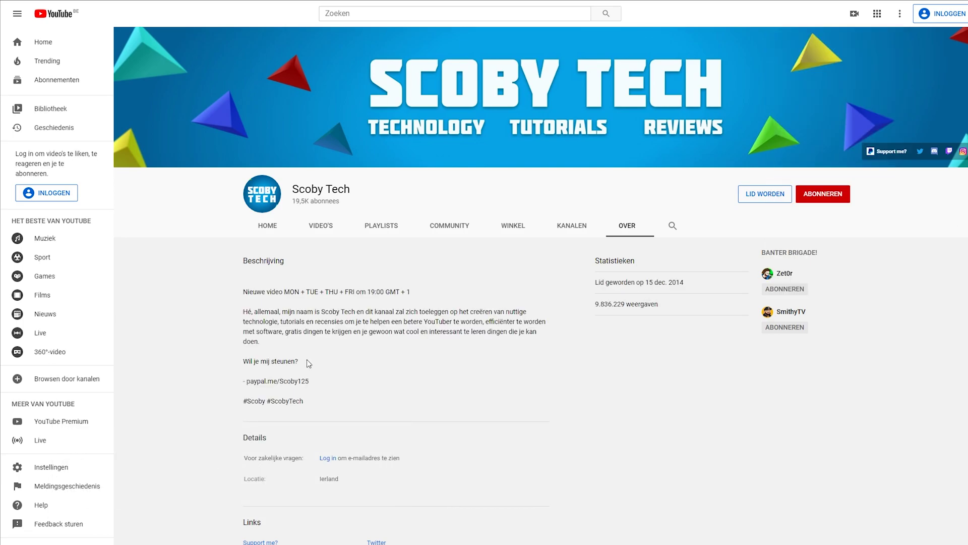